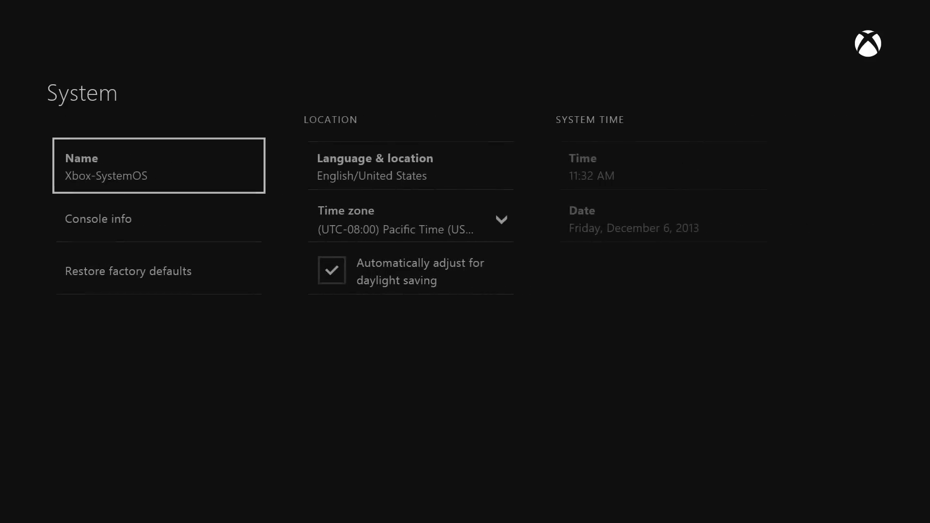
Open Console info in Xbox Settings > System to view the installed OS build.
key(Down)
key(Return)
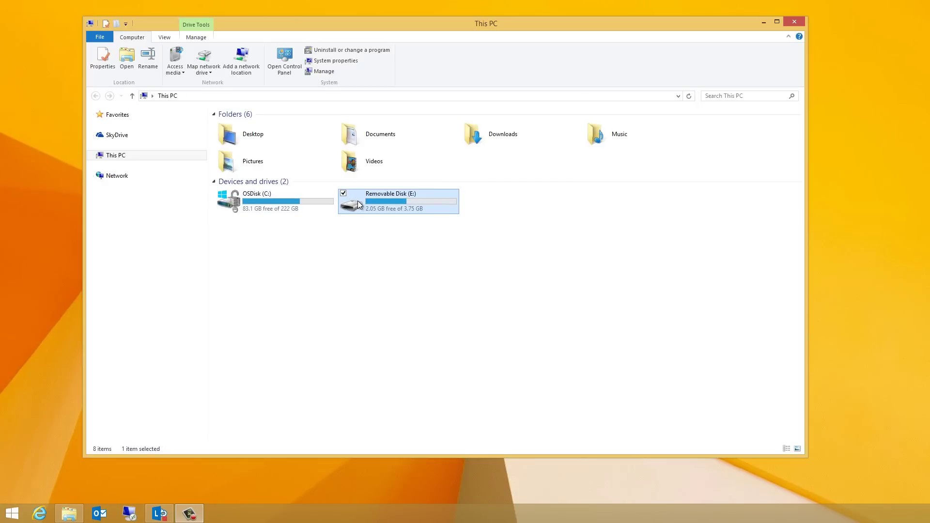
Format Removable Disk (E:) with the NTFS file system, accepting the erase warning.
right_click(359, 203)
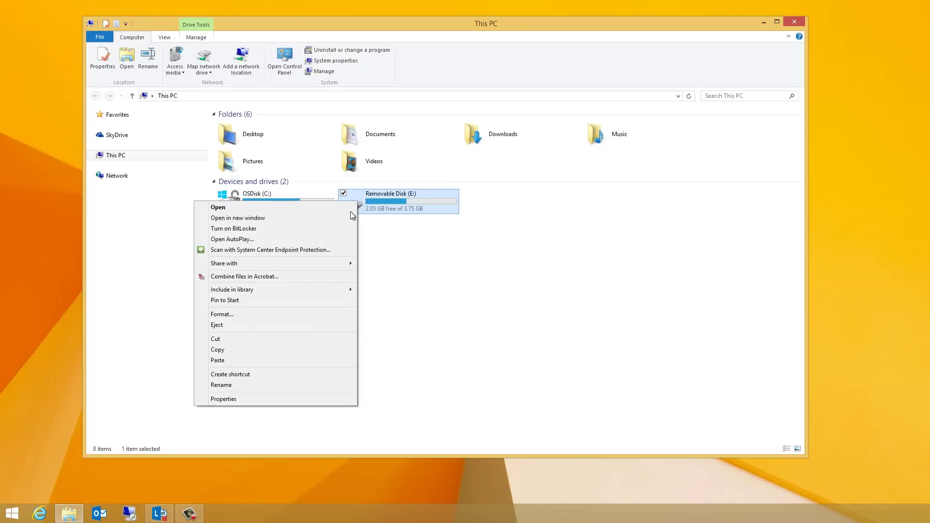
click(288, 314)
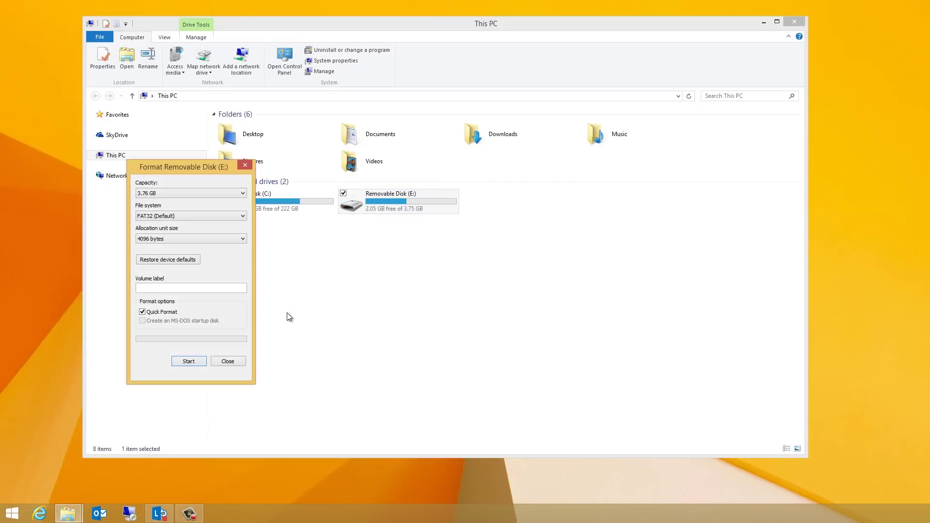
click(148, 220)
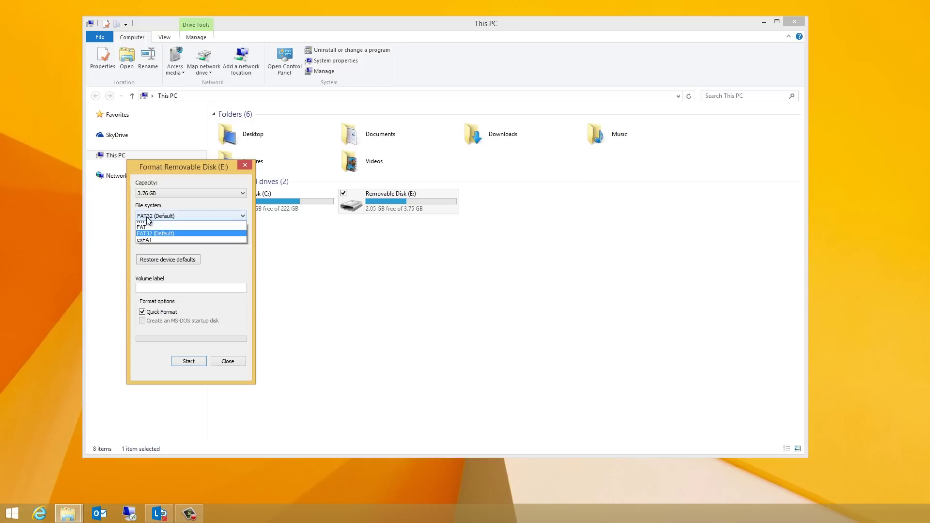
click(150, 227)
key(Down)
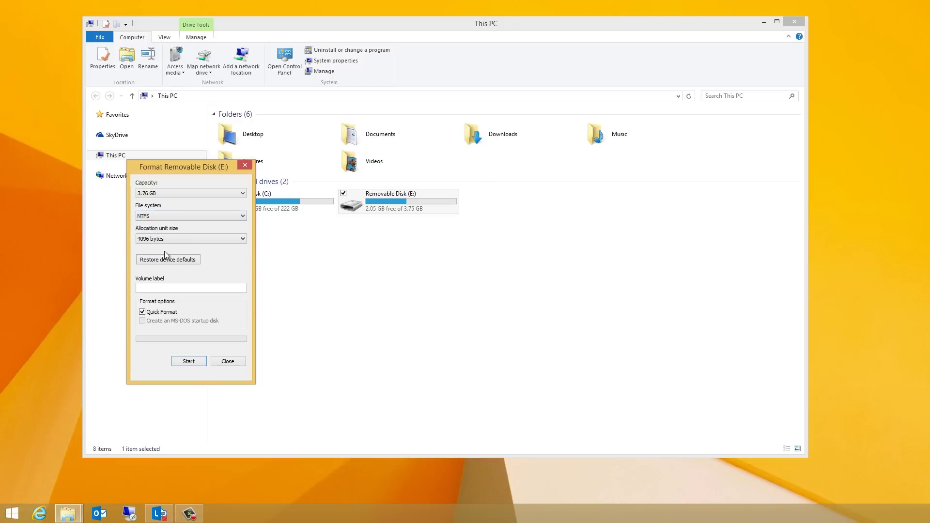
click(192, 361)
click(497, 261)
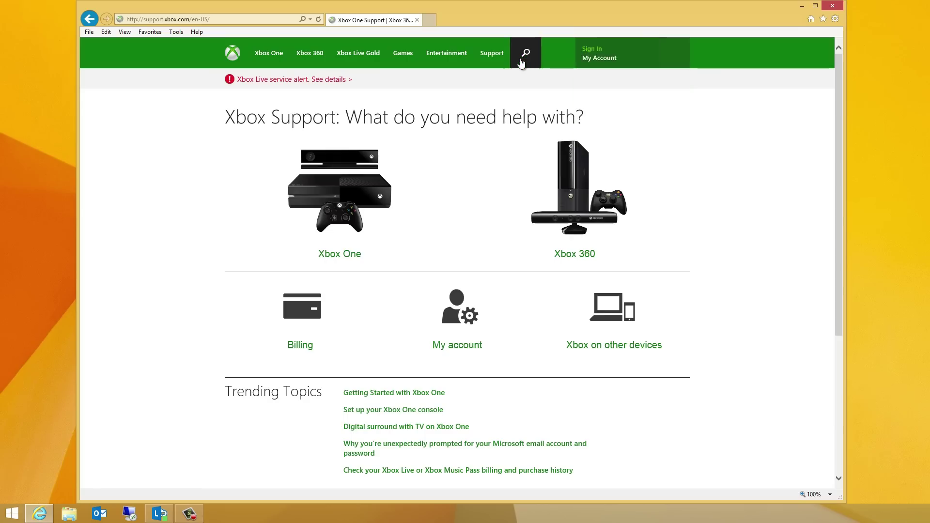
Search Xbox Support for 'system update diagnostic tool'.
click(523, 55)
text(s)
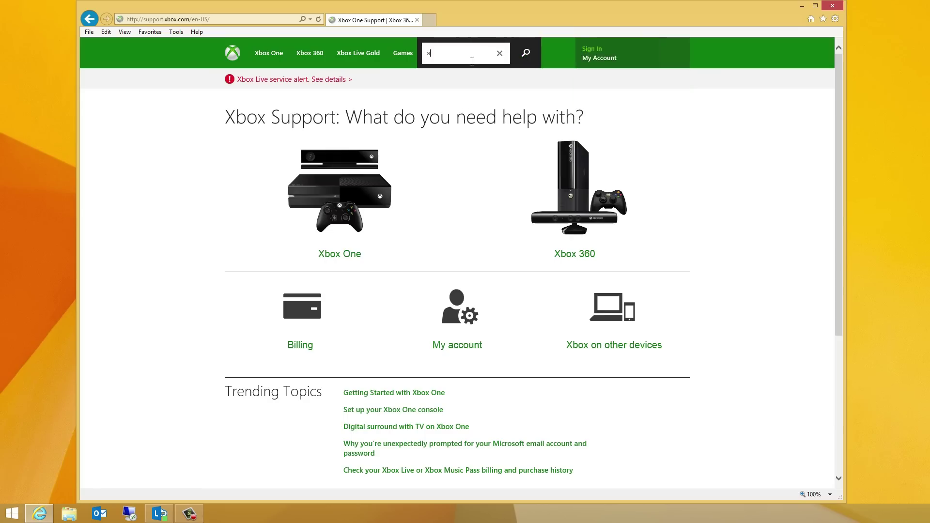
text(ystem update)
text( diagnostic tool)
key(Return)
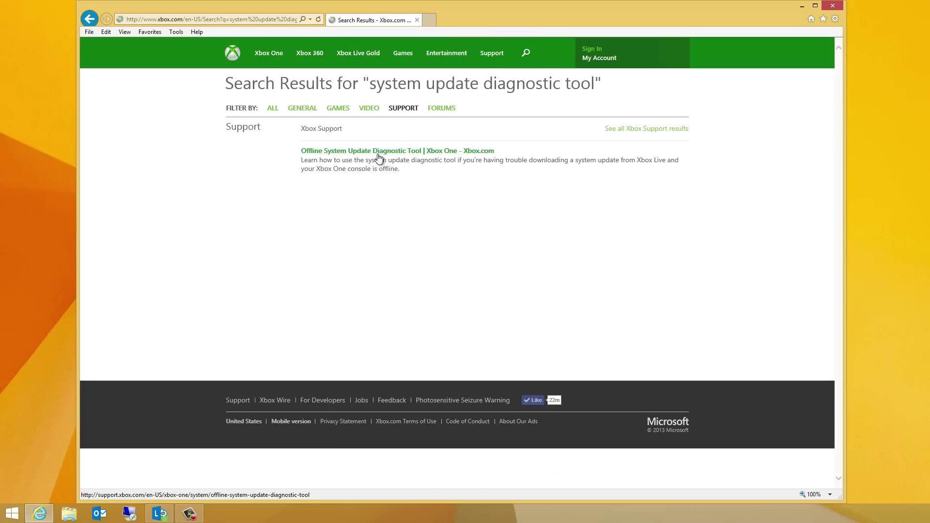
Open the Offline System Update Diagnostic Tool article and start the OSUDT1 download from Step 2.
click(379, 151)
scroll(378, 154, down, 6)
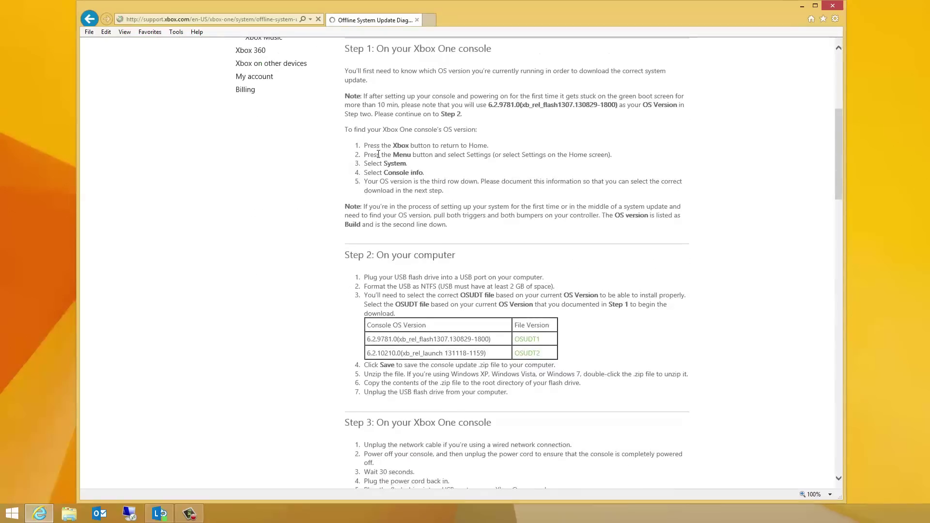
scroll(379, 154, down, 3)
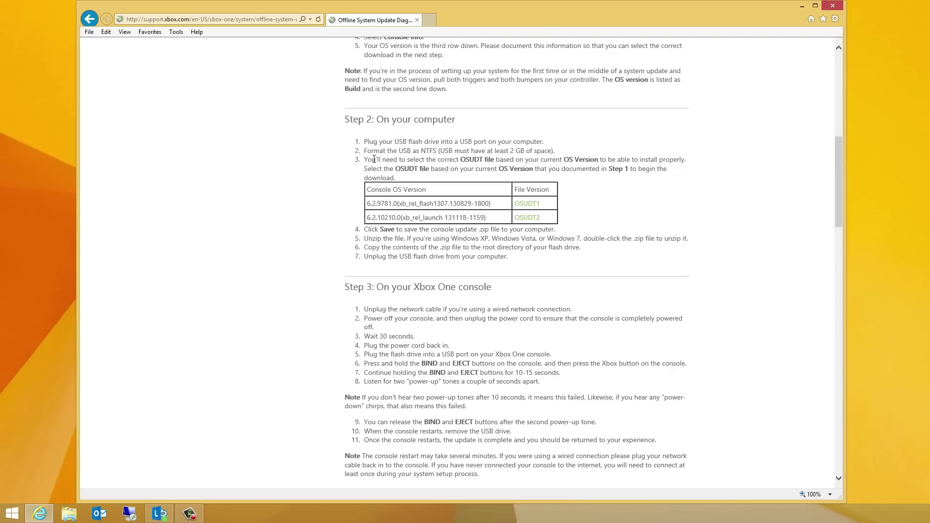
click(527, 203)
Save the OSUDT1.zip download to the Desktop using Save as.
click(634, 489)
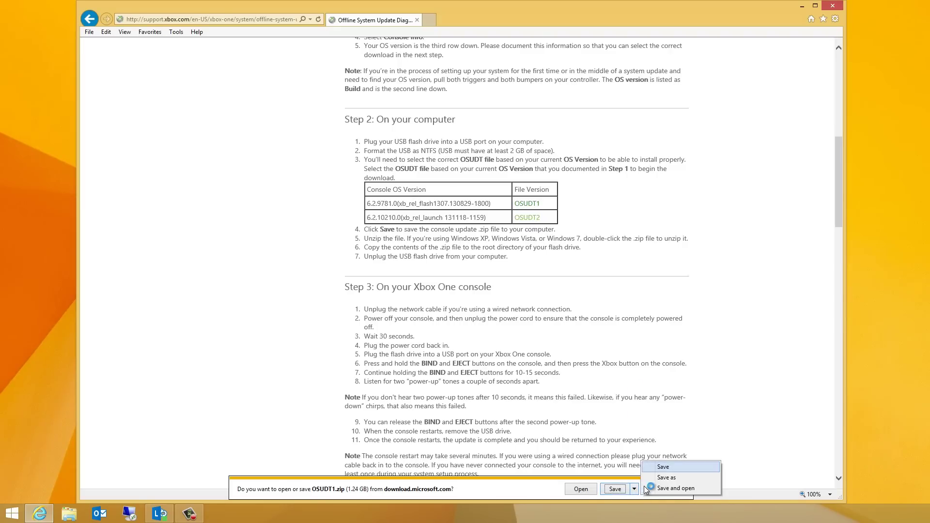
click(677, 479)
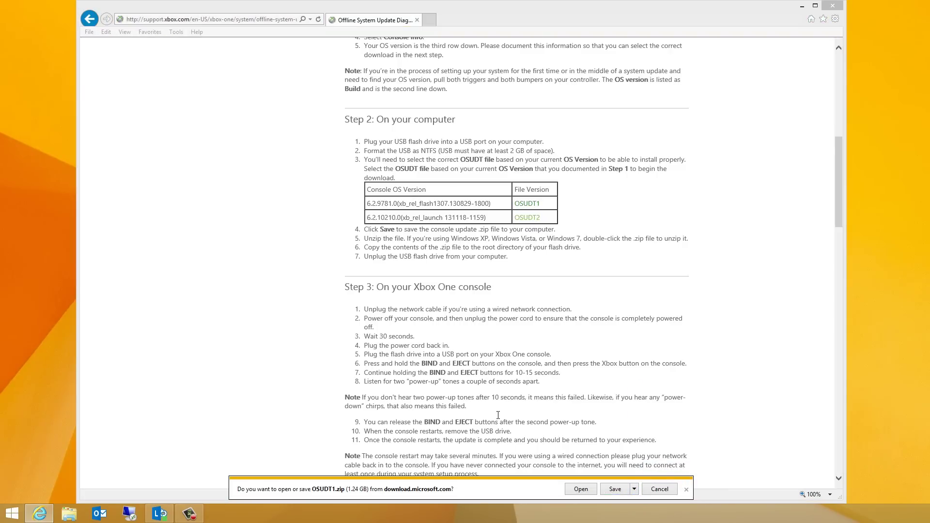
drag(533, 79, 675, 57)
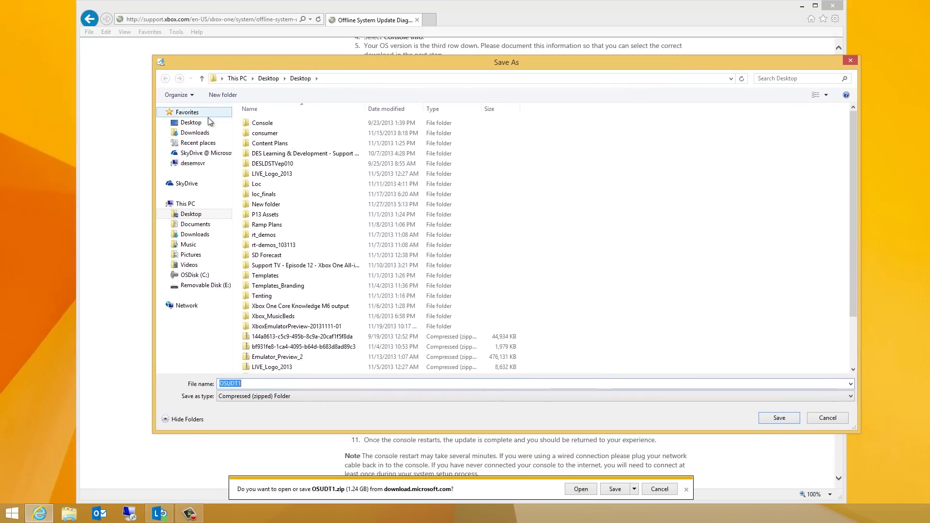
click(194, 129)
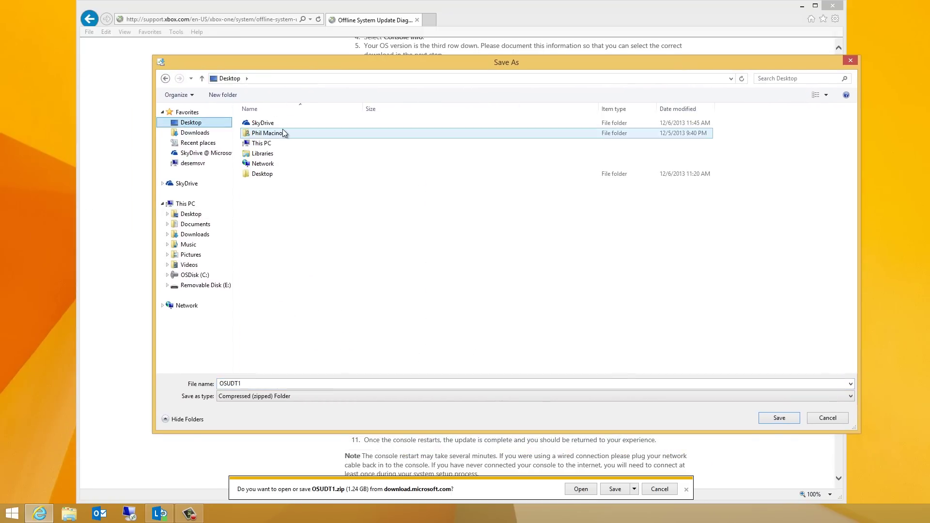
click(788, 421)
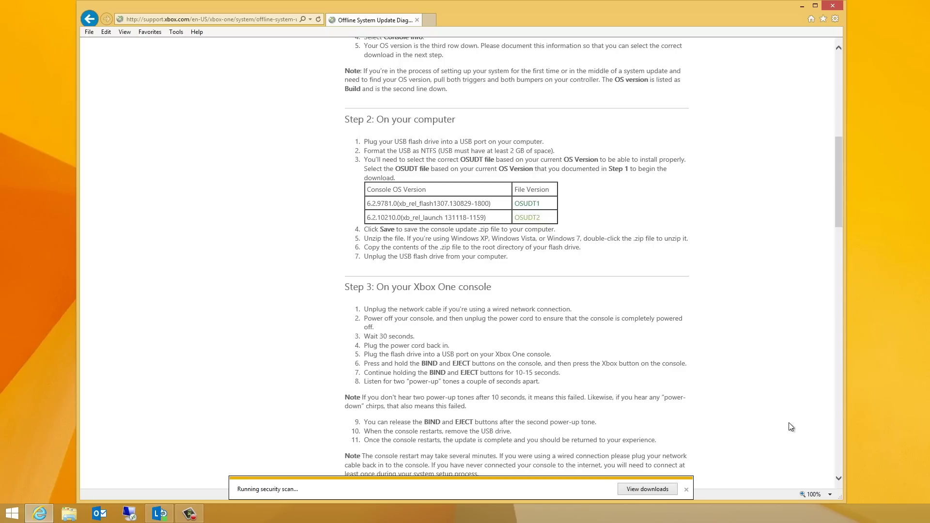
Extract all of OSUDT1.zip from the Desktop to the root of Removable Disk (E:).
click(590, 489)
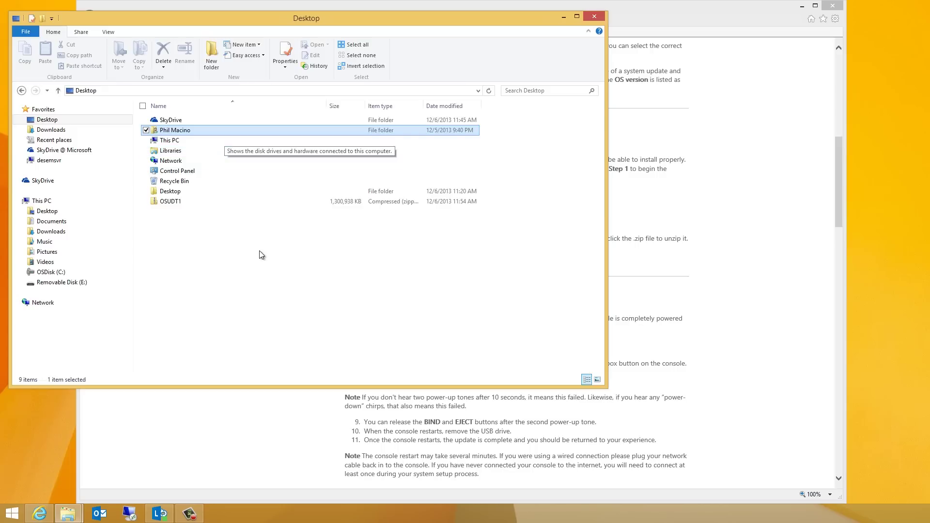
click(200, 201)
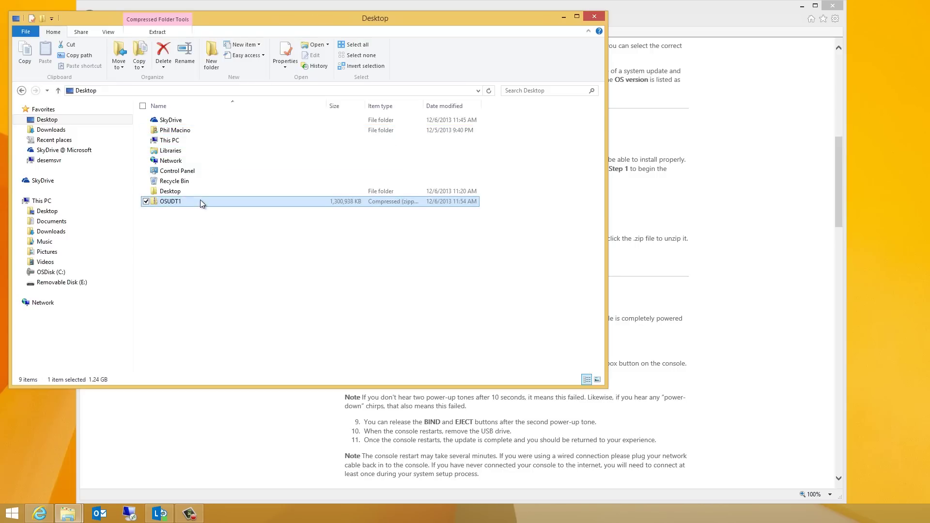
right_click(200, 201)
click(161, 232)
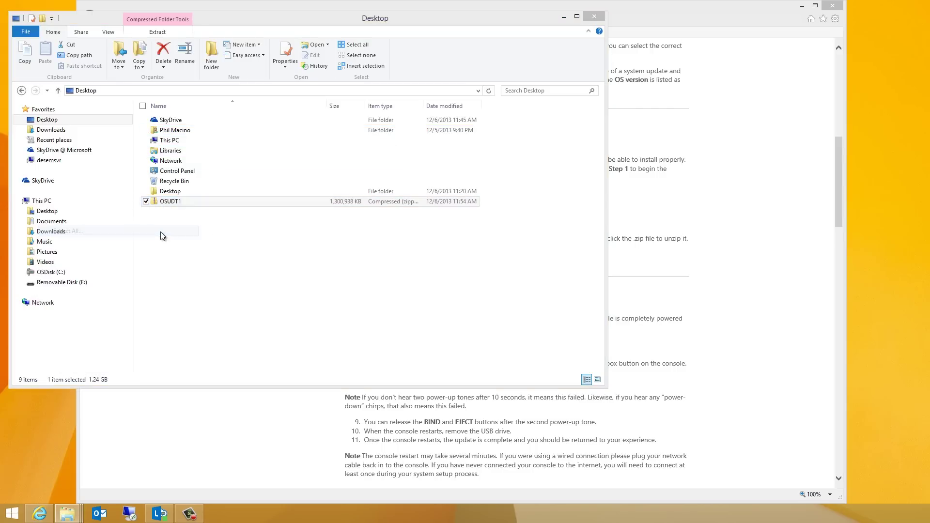
click(528, 230)
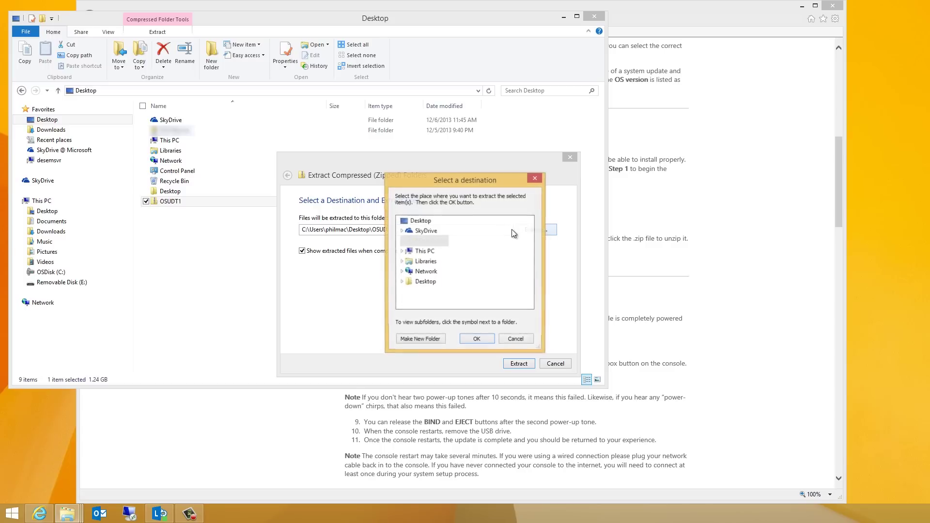
click(401, 256)
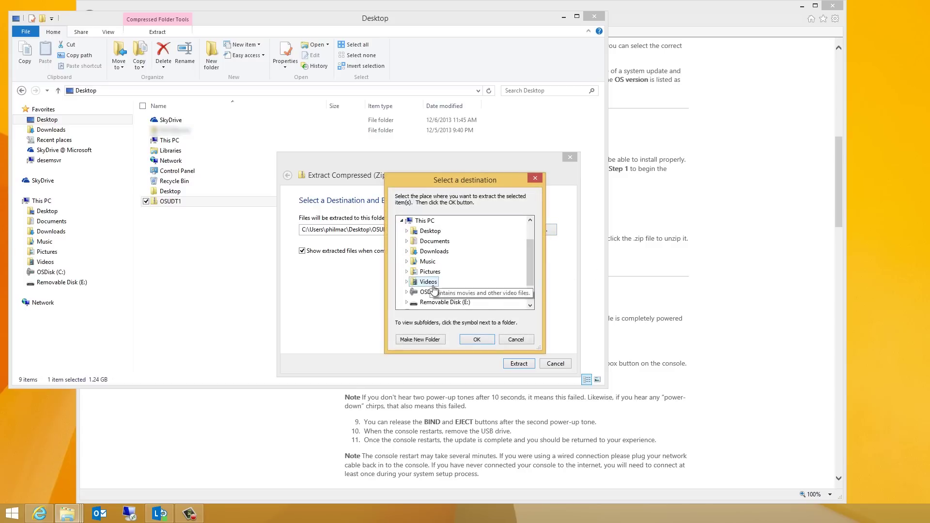
click(439, 302)
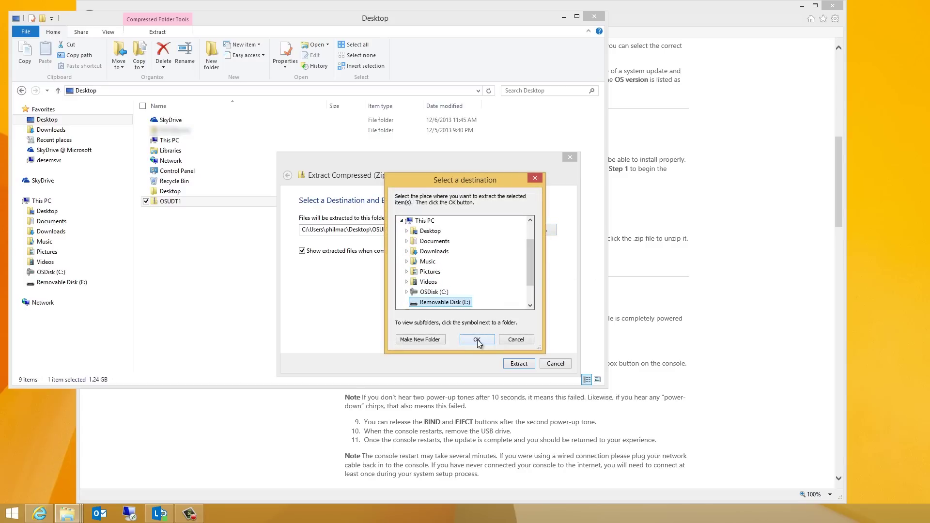
click(477, 339)
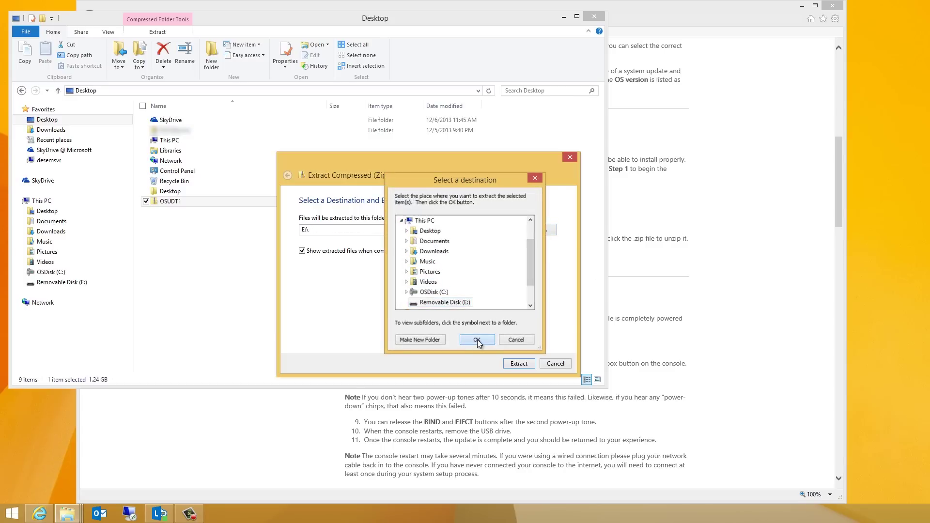
click(518, 363)
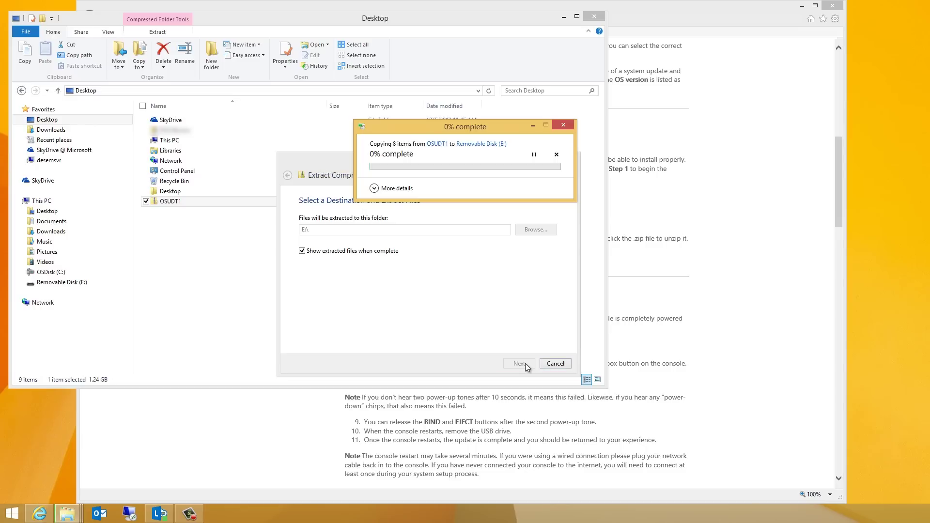